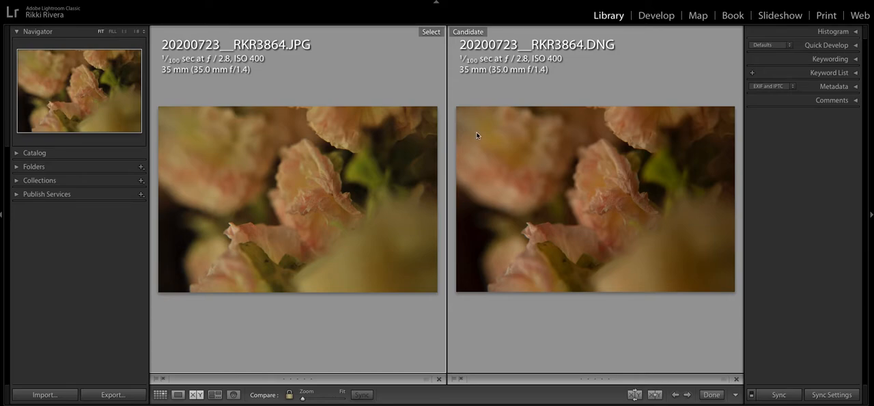
Apply automatic tone to the JPG and DNG versions of the flower photo and compare them side by side
{"action": "left_click", "coordinate": [653, 15]}
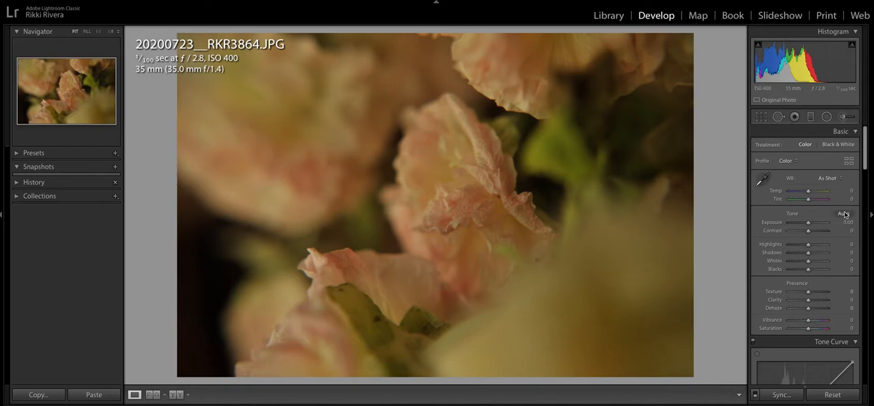
{"action": "left_click", "coordinate": [845, 215]}
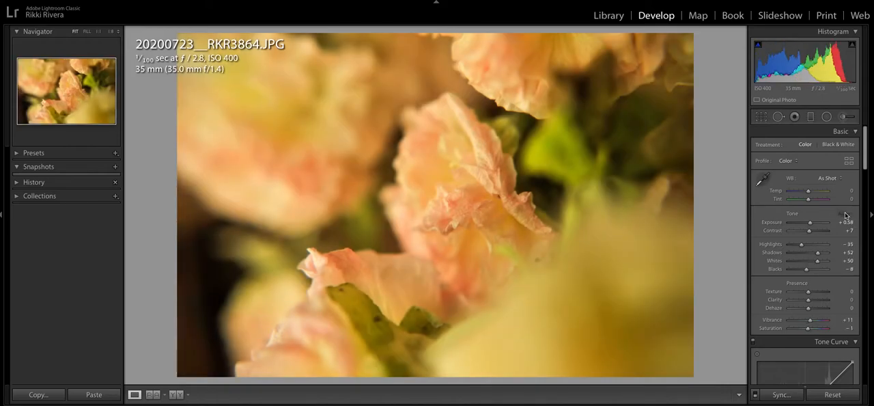
{"action": "key", "text": "Left"}
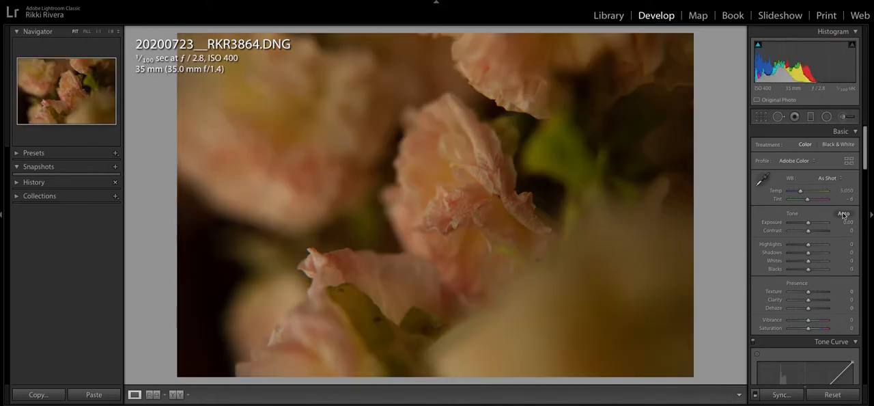
{"action": "left_click", "coordinate": [845, 215]}
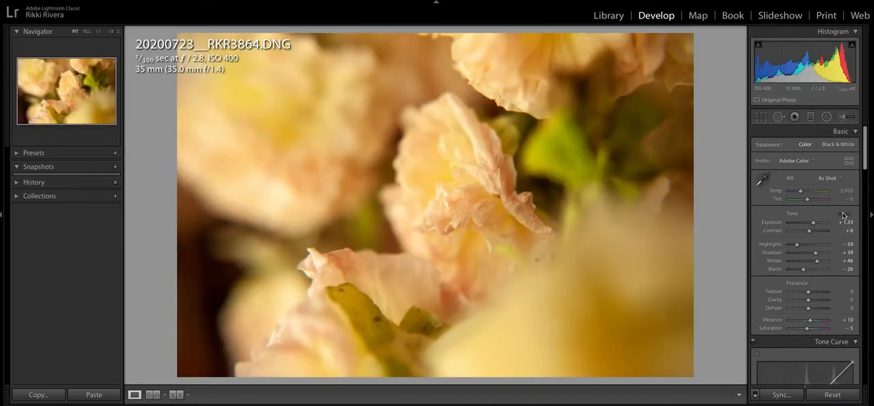
{"action": "key", "text": "c"}
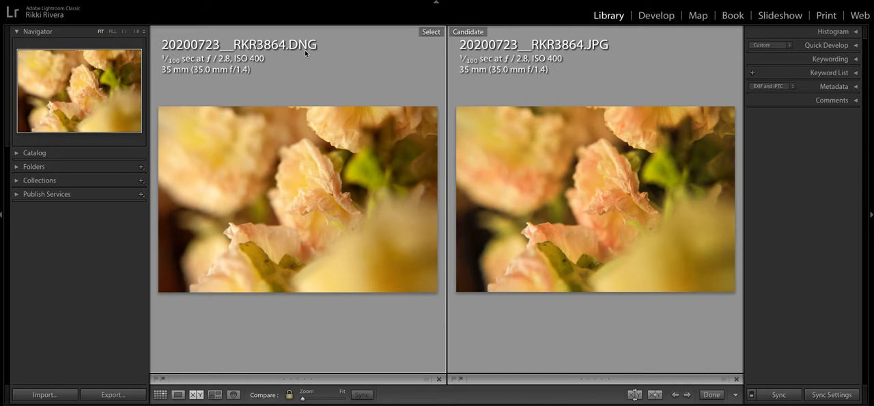
Set Clarity to +6 and both Vibrance and Saturation to 0 on the DNG version
{"action": "key", "text": "d"}
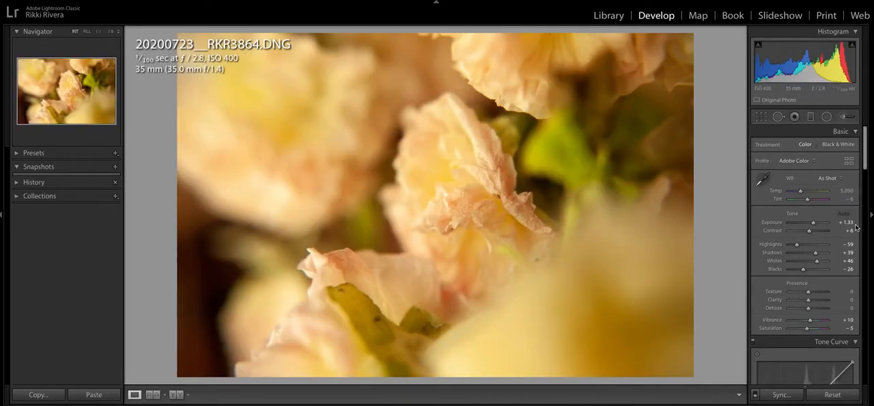
{"action": "scroll", "coordinate": [805, 209], "scroll_direction": "down", "scroll_amount": 3}
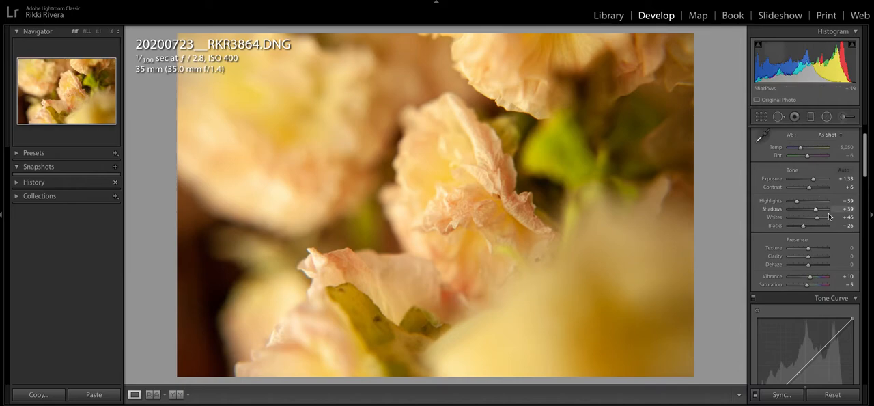
{"action": "scroll", "coordinate": [813, 232], "scroll_direction": "down", "scroll_amount": 2}
{"action": "left_click_drag", "start_coordinate": [810, 234], "coordinate": [811, 235]}
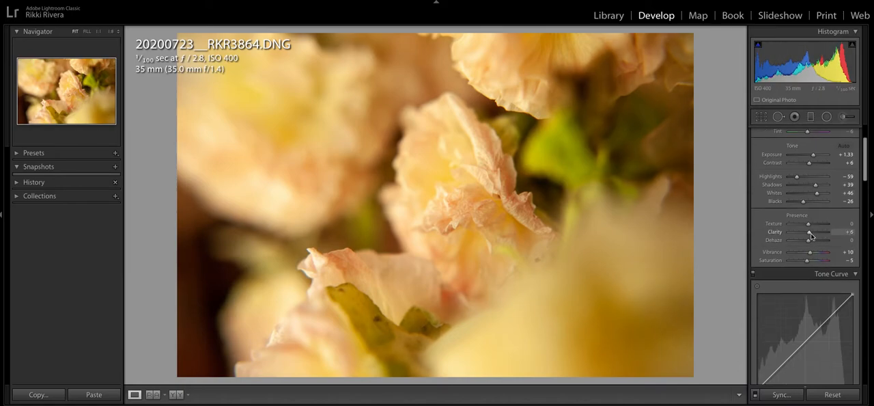
{"action": "left_click", "coordinate": [851, 252]}
{"action": "type", "text": "0"}
{"action": "key", "text": "Tab"}
{"action": "type", "text": "0"}
{"action": "key", "text": "Return"}
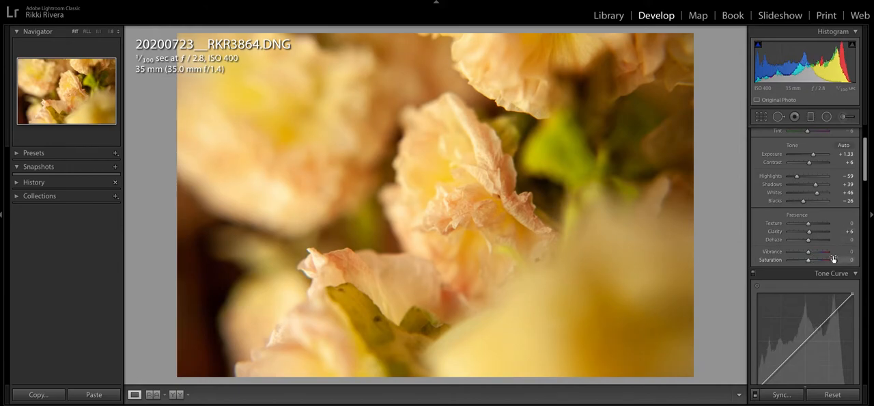
Turn on Remove Chromatic Aberration and Enable Profile Corrections for the DNG version
{"action": "scroll", "coordinate": [828, 257], "scroll_direction": "down", "scroll_amount": 8}
{"action": "scroll", "coordinate": [826, 253], "scroll_direction": "down", "scroll_amount": 10}
{"action": "left_click", "coordinate": [817, 238]}
{"action": "left_click", "coordinate": [803, 247]}
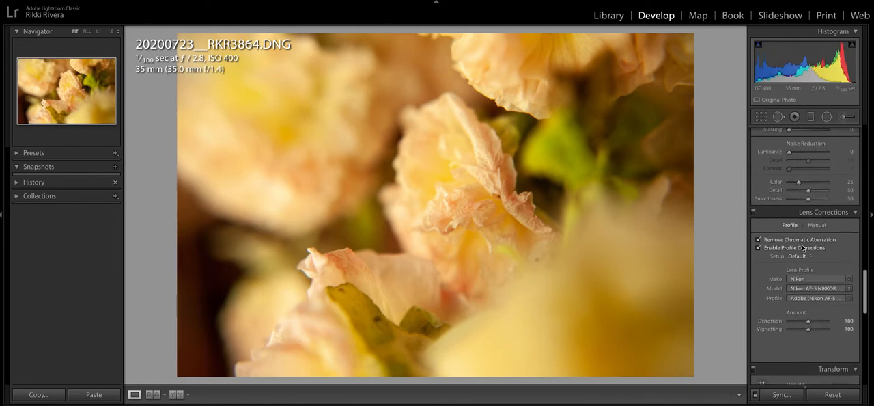
Set Clarity to +5 and both Vibrance and Saturation to 0 on the JPG version
{"action": "key", "text": "Right"}
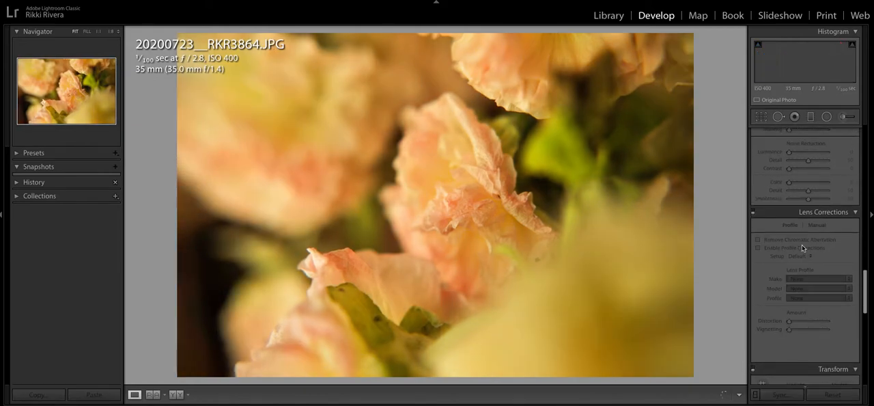
{"action": "scroll", "coordinate": [804, 241], "scroll_direction": "up", "scroll_amount": 15}
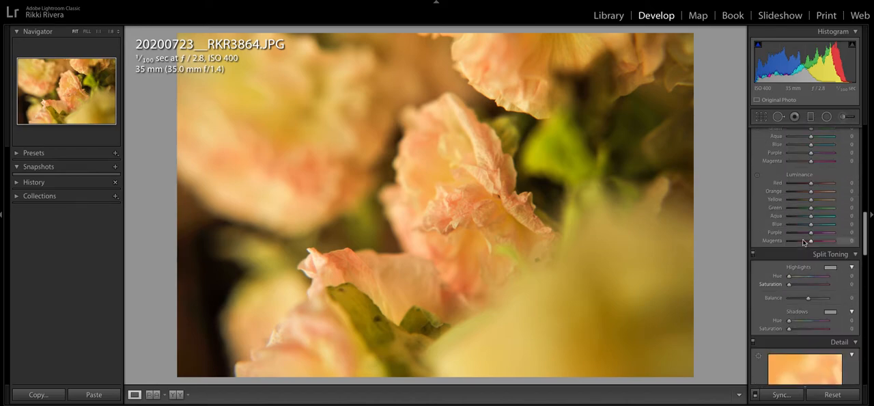
{"action": "left_click", "coordinate": [848, 300]}
{"action": "type", "text": "5"}
{"action": "key", "text": "Tab"}
{"action": "type", "text": "5"}
{"action": "key", "text": "Tab"}
{"action": "type", "text": "5"}
{"action": "key", "text": "Return"}
Turn on Remove Chromatic Aberration and Enable Profile Corrections for the JPG, and check it against the DNG
{"action": "scroll", "coordinate": [830, 285], "scroll_direction": "down", "scroll_amount": 10}
{"action": "scroll", "coordinate": [830, 285], "scroll_direction": "down", "scroll_amount": 8}
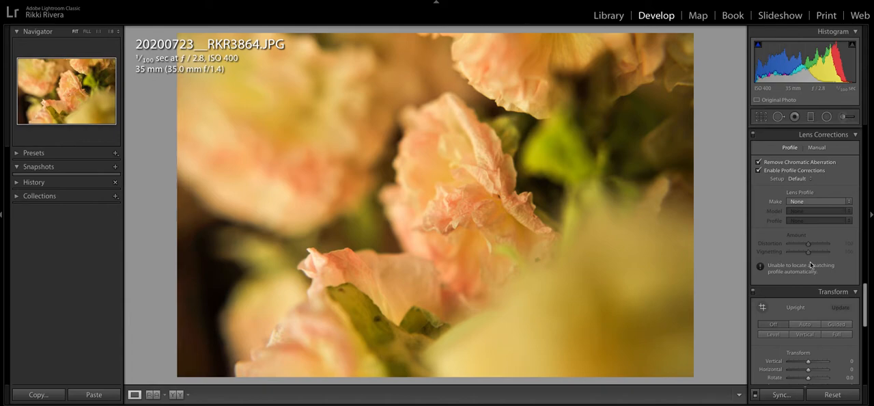
{"action": "key", "text": "Right"}
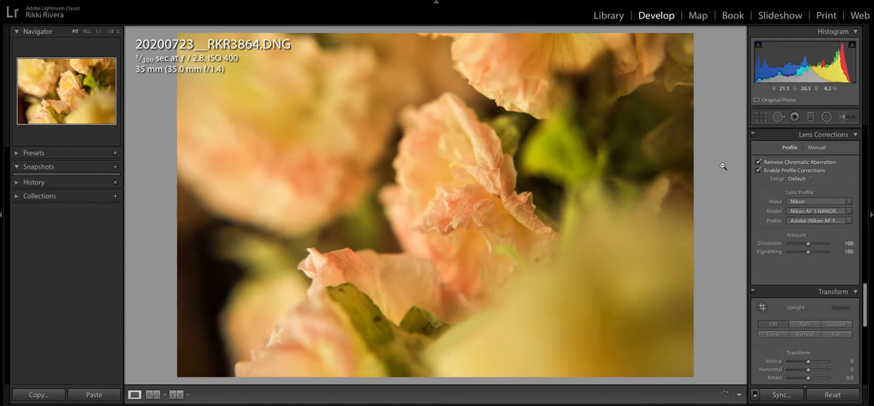
{"action": "key", "text": "Left"}
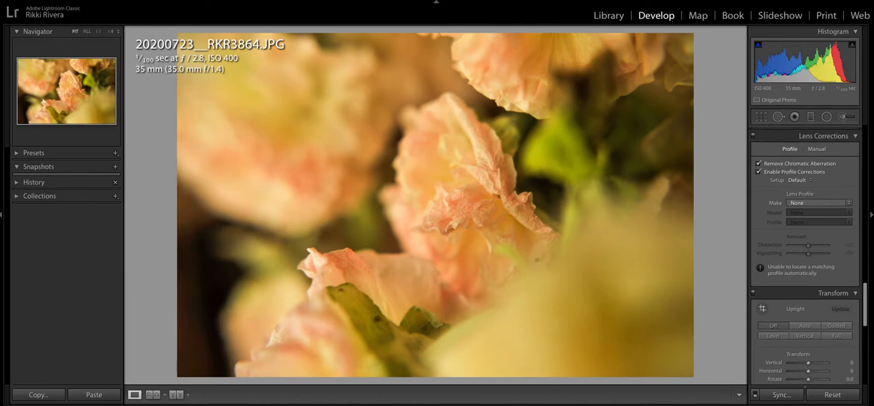
Toggle profile corrections on the DNG to examine their effect, and compare both versions side by side
{"action": "key", "text": "Right"}
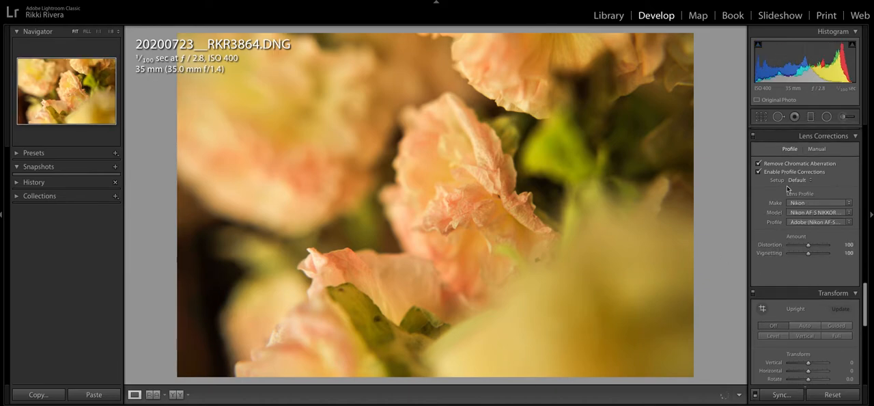
{"action": "left_click", "coordinate": [786, 174]}
{"action": "left_click", "coordinate": [787, 174]}
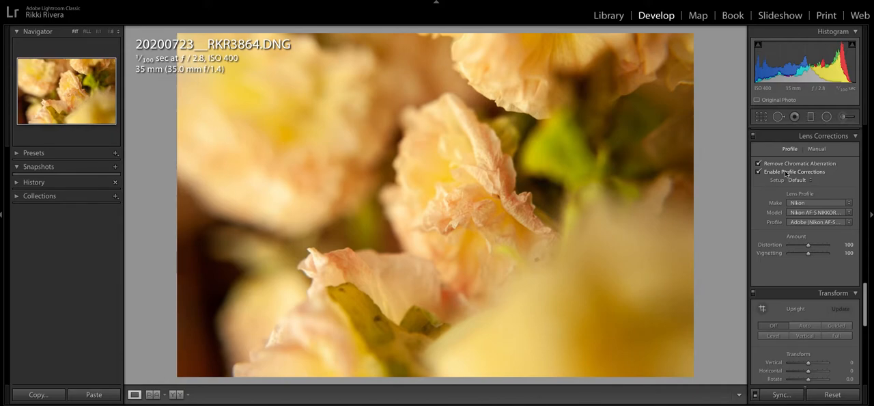
{"action": "left_click", "coordinate": [786, 173]}
{"action": "key", "text": "c"}
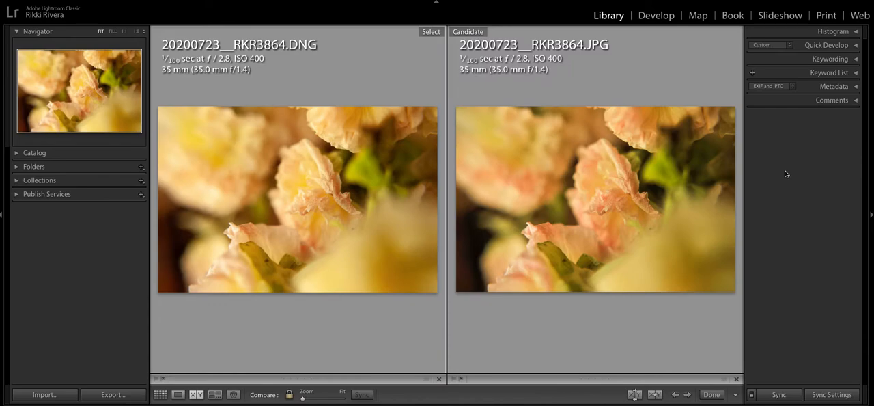
Set Whites to +30 and Blacks to -12 on the DNG, and Whites to +37 and Blacks to -4 on the JPG
{"action": "key", "text": "e"}
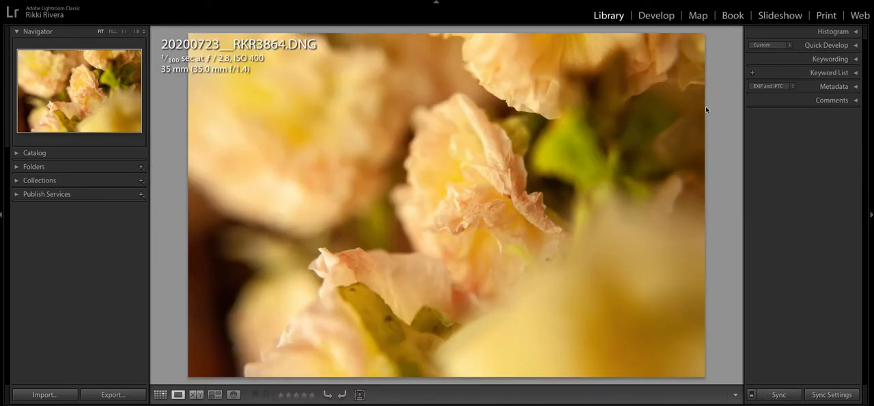
{"action": "left_click", "coordinate": [665, 15]}
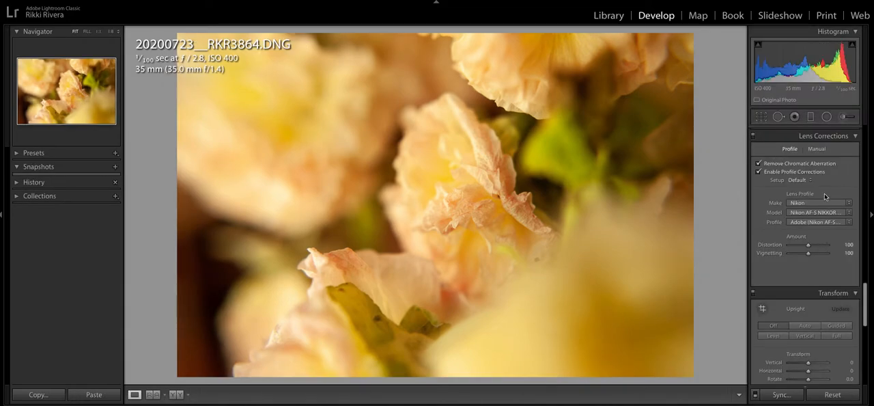
{"action": "scroll", "coordinate": [826, 189], "scroll_direction": "up", "scroll_amount": 10}
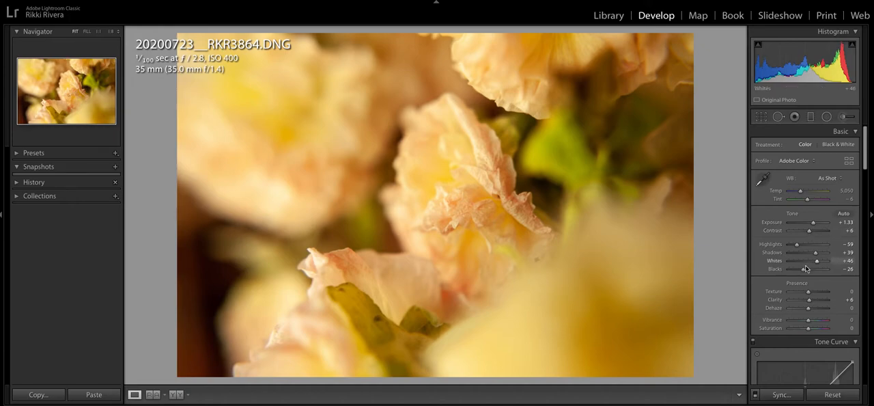
{"action": "left_click_drag", "start_coordinate": [804, 270], "coordinate": [814, 263]}
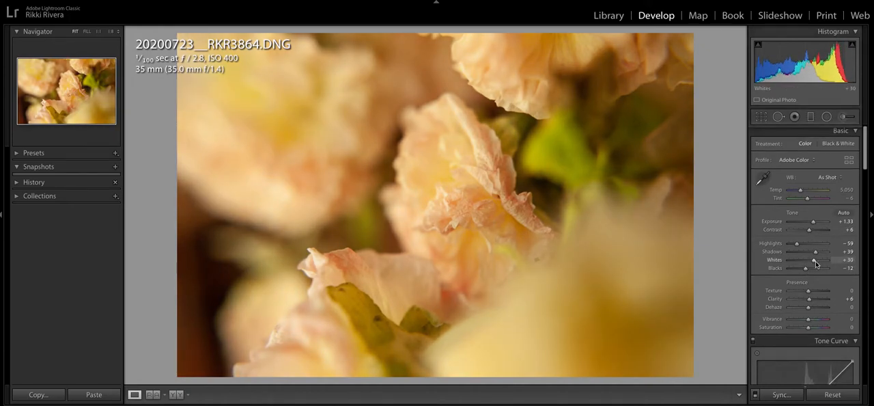
{"action": "key", "text": "Right"}
{"action": "mouse_move", "coordinate": [817, 263]}
{"action": "left_mouse_down"}
{"action": "mouse_move", "coordinate": [810, 268]}
{"action": "mouse_move", "coordinate": [817, 261]}
{"action": "left_mouse_up"}
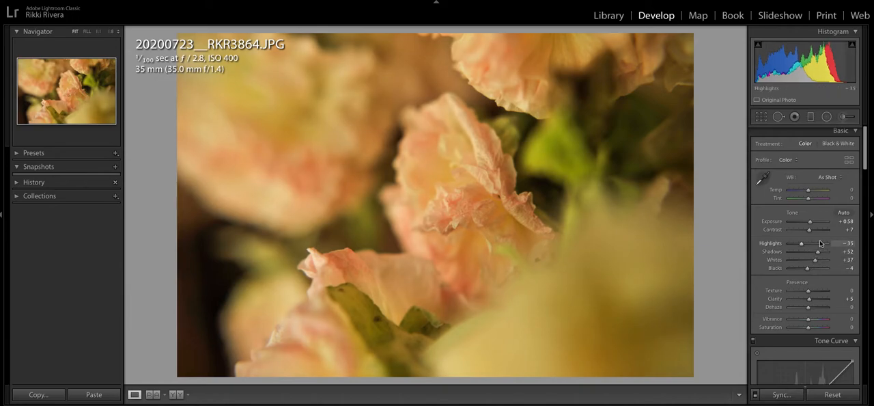
Review the JPG's adjustments and alternate between the JPG and DNG versions to compare their tones and colors
{"action": "scroll", "coordinate": [820, 243], "scroll_direction": "down", "scroll_amount": 4}
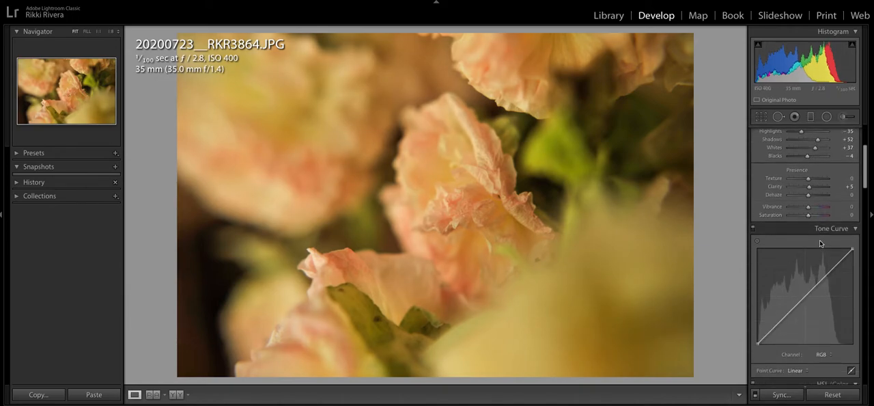
{"action": "scroll", "coordinate": [821, 243], "scroll_direction": "down", "scroll_amount": 2}
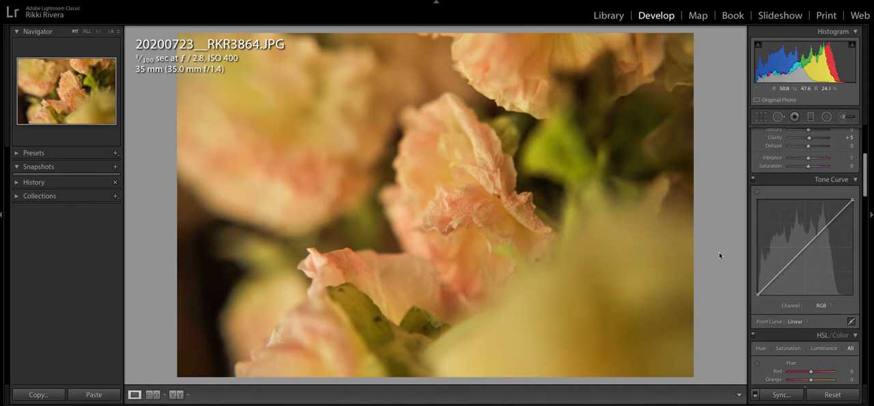
{"action": "scroll", "coordinate": [803, 250], "scroll_direction": "up", "scroll_amount": 6}
{"action": "scroll", "coordinate": [802, 248], "scroll_direction": "down", "scroll_amount": 1}
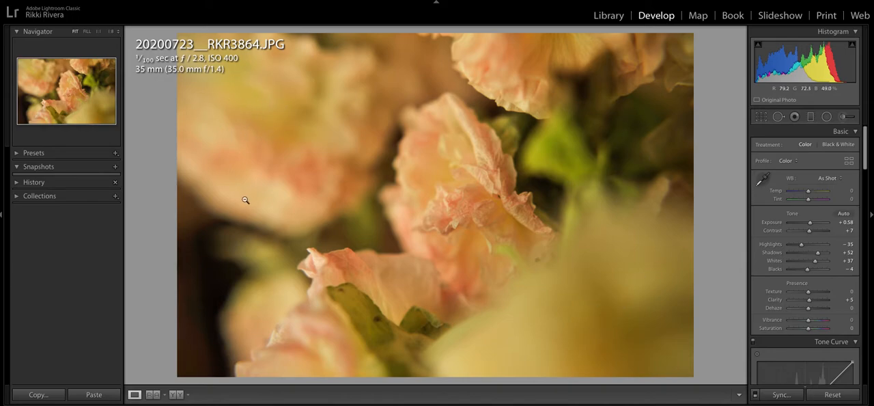
{"action": "key", "text": "Left"}
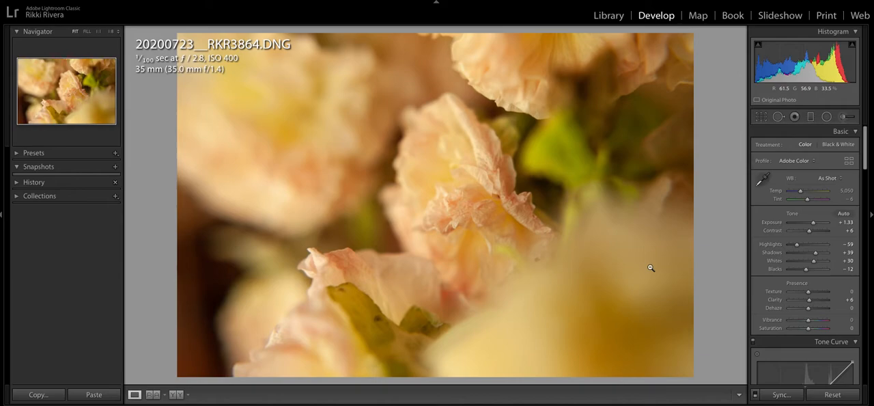
{"action": "key", "text": "Right"}
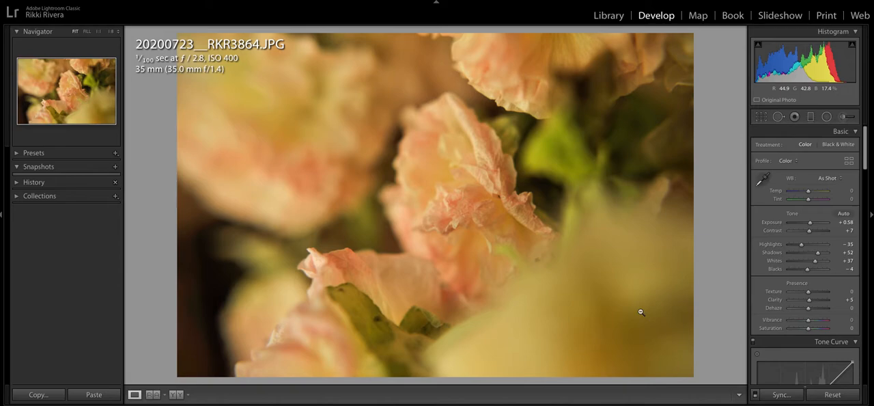
Split-tone the DNG with highlights at hue 299 and saturation 5, and shadows at hue 66 with a slight saturation
{"action": "key", "text": "Left"}
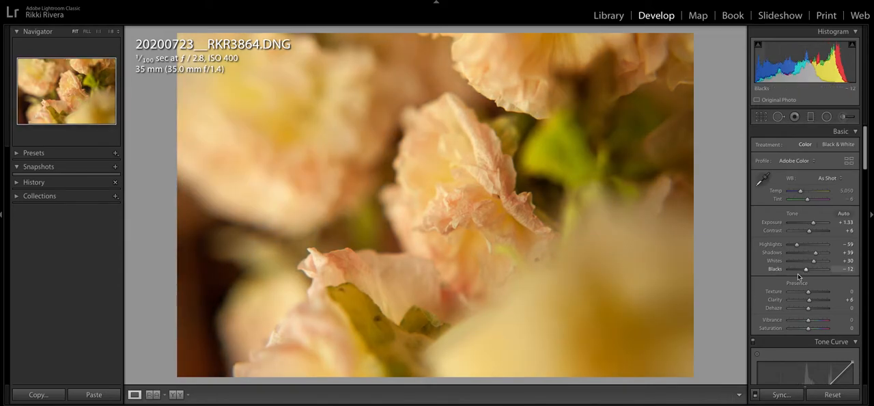
{"action": "scroll", "coordinate": [798, 274], "scroll_direction": "down", "scroll_amount": 5}
{"action": "scroll", "coordinate": [842, 273], "scroll_direction": "down", "scroll_amount": 5}
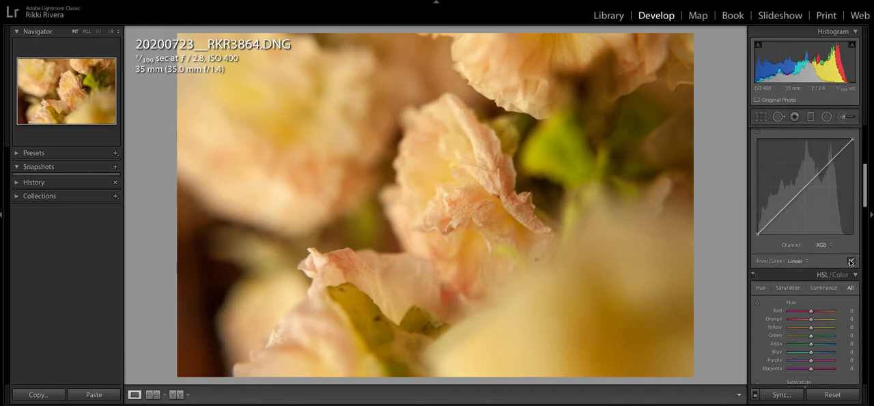
{"action": "scroll", "coordinate": [842, 273], "scroll_direction": "down", "scroll_amount": 3}
{"action": "scroll", "coordinate": [841, 273], "scroll_direction": "down", "scroll_amount": 5}
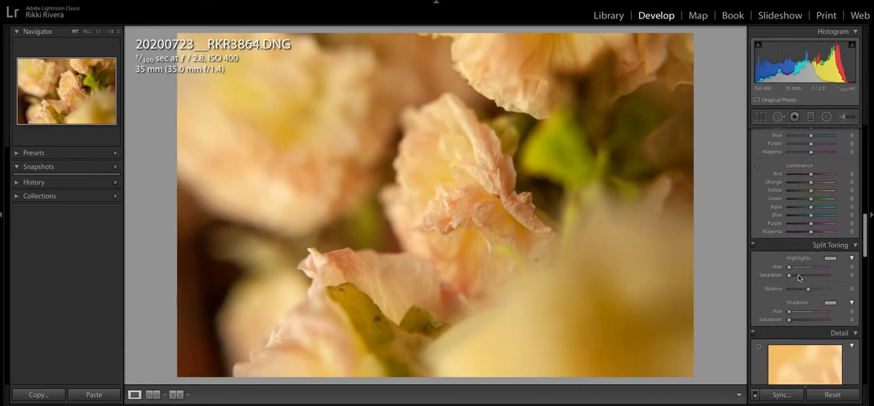
{"action": "scroll", "coordinate": [792, 284], "scroll_direction": "down", "scroll_amount": 1}
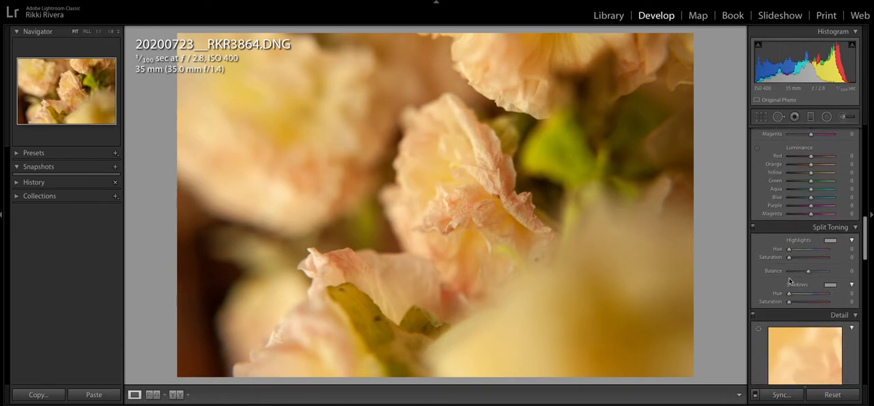
{"action": "left_click_drag", "start_coordinate": [790, 250], "coordinate": [824, 253]}
{"action": "left_click_drag", "start_coordinate": [790, 293], "coordinate": [798, 296]}
{"action": "left_click_drag", "start_coordinate": [790, 257], "coordinate": [791, 257]}
{"action": "left_click_drag", "start_coordinate": [791, 257], "coordinate": [792, 257]}
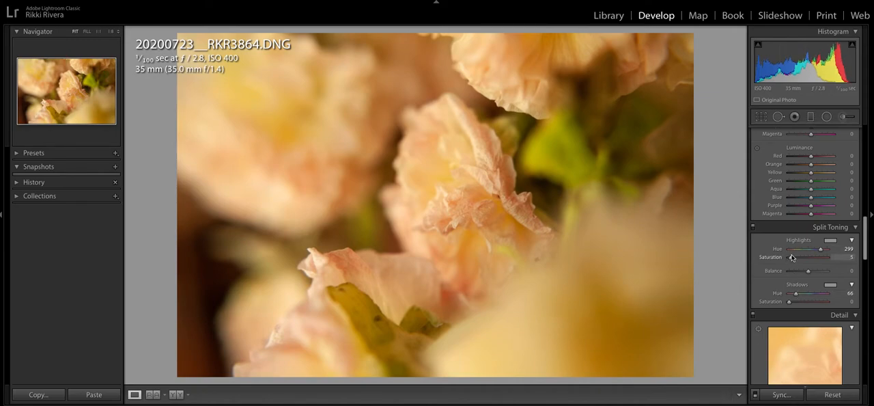
{"action": "left_click_drag", "start_coordinate": [791, 301], "coordinate": [793, 302]}
Split-tone the JPG with highlights at hue 300 and saturation 5, and shadows at hue 56 and saturation 5
{"action": "key", "text": "Right"}
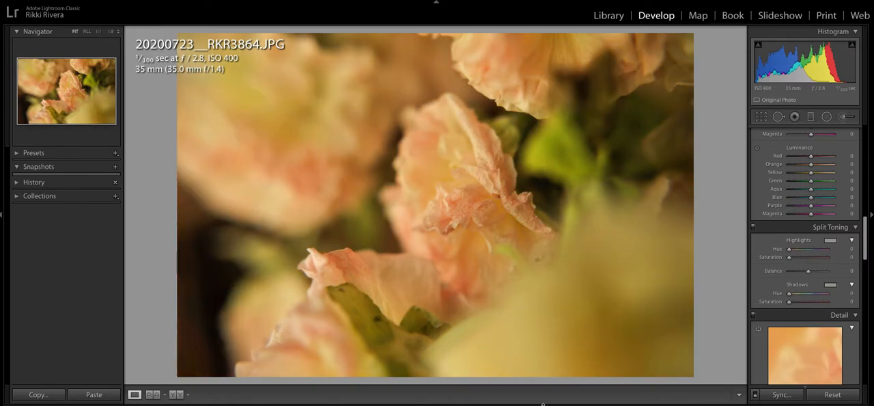
{"action": "left_click", "coordinate": [824, 250]}
{"action": "left_click_drag", "start_coordinate": [789, 258], "coordinate": [792, 259]}
{"action": "left_click", "coordinate": [795, 294]}
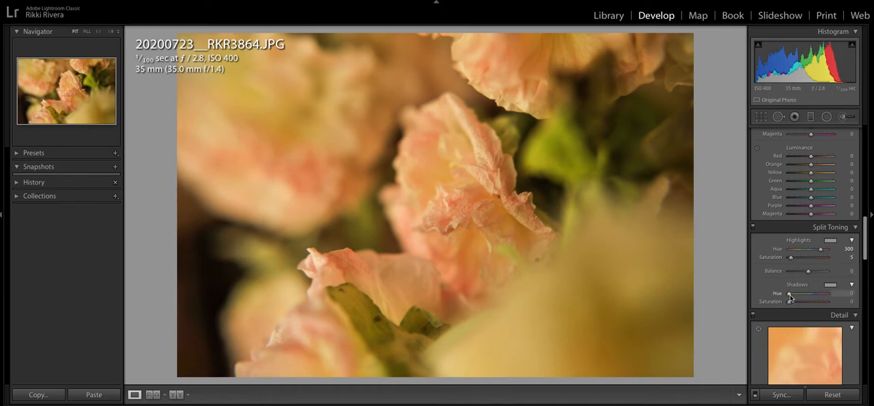
{"action": "left_click_drag", "start_coordinate": [792, 301], "coordinate": [793, 302]}
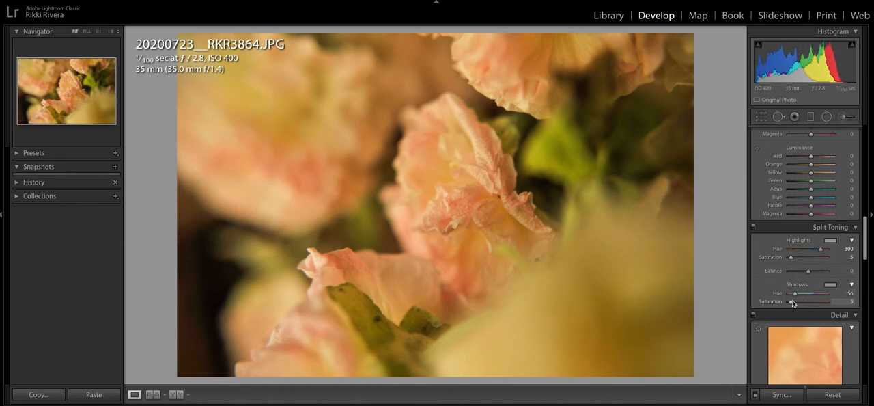
On the DNG, set the split-toning highlights to hue 300 and the shadows to hue 60 with saturation 5
{"action": "key", "text": "Left"}
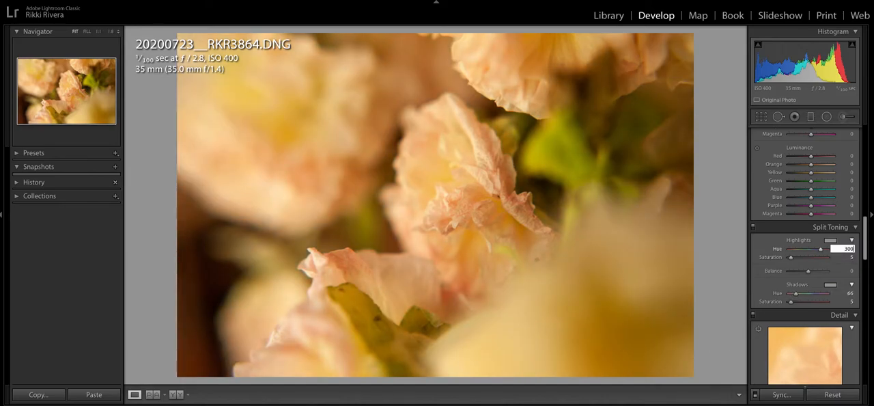
{"action": "left_click", "coordinate": [850, 293]}
{"action": "type", "text": "56"}
{"action": "key", "text": "Return"}
{"action": "left_click", "coordinate": [846, 302]}
{"action": "key", "text": "Return"}
Set the JPG's split-toning shadows hue to 60
{"action": "key", "text": "Right"}
{"action": "left_click", "coordinate": [849, 293]}
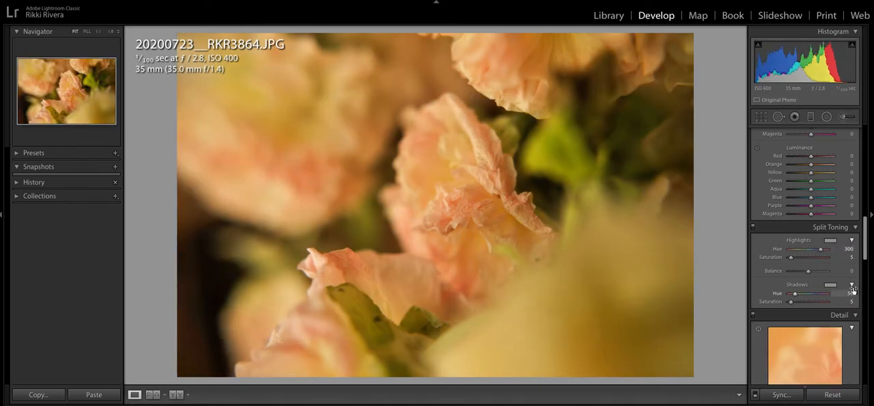
{"action": "type", "text": "60"}
{"action": "key", "text": "Return"}
Alternate between the split-toned DNG and JPG and compare them side by side, returning to editing the DNG
{"action": "key", "text": "Left"}
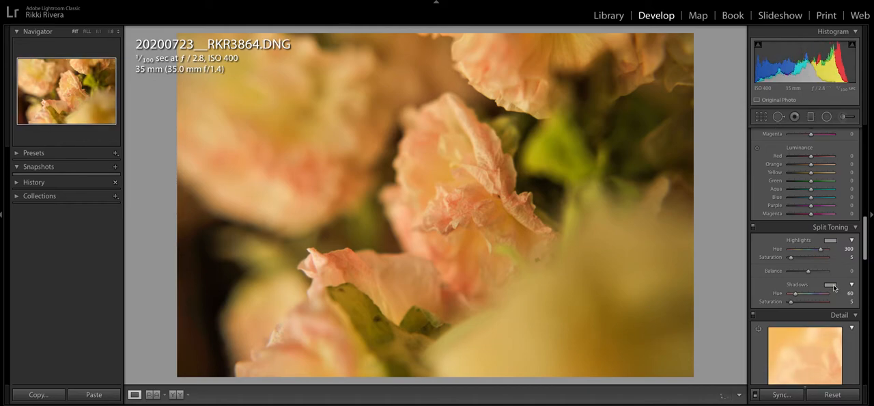
{"action": "key", "text": "Right"}
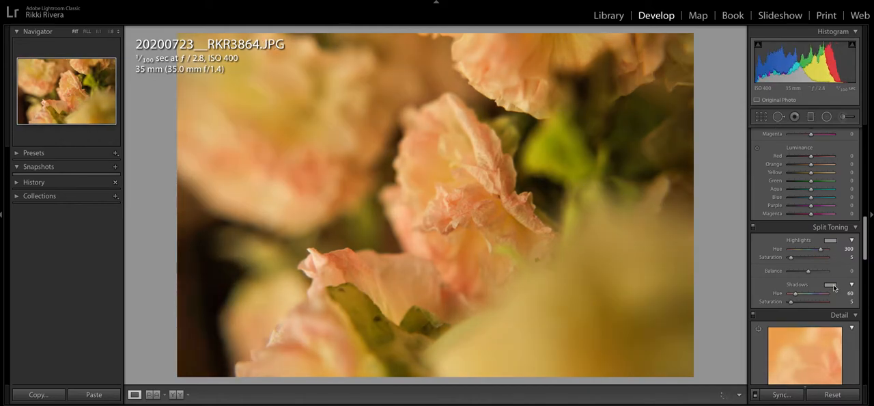
{"action": "key", "text": "Left"}
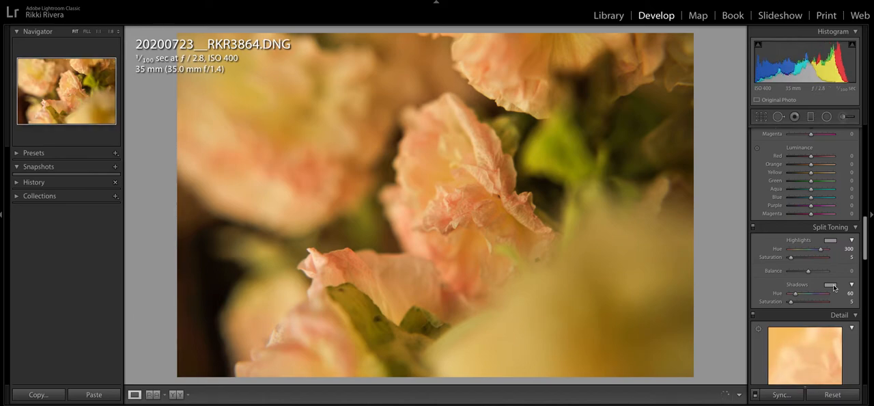
{"action": "key", "text": "c"}
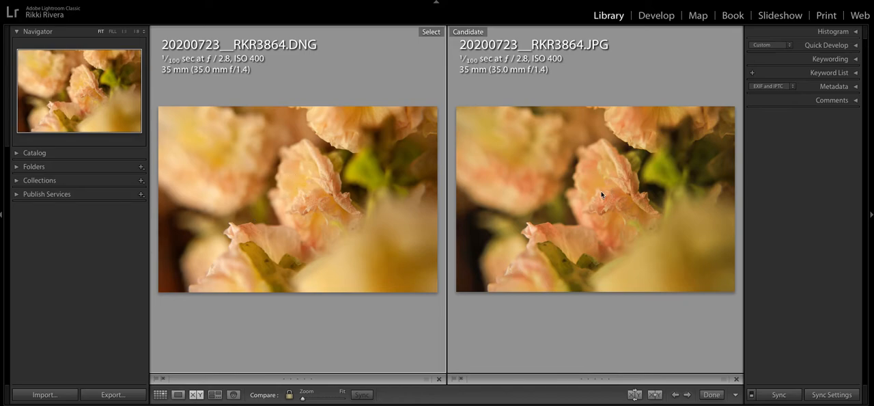
{"action": "key", "text": "e"}
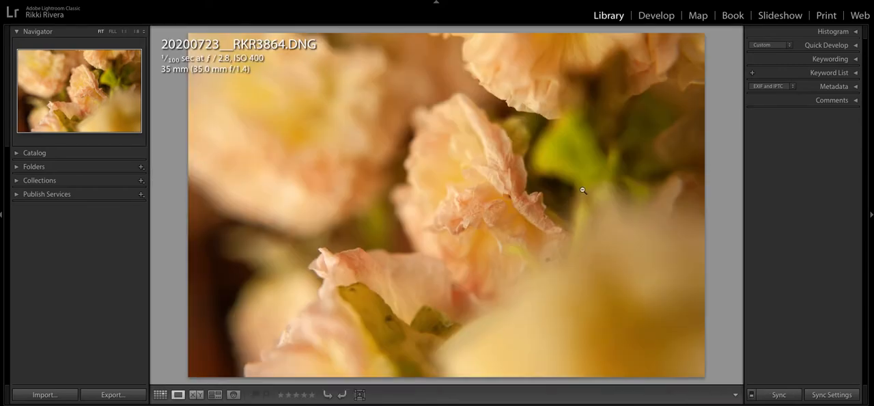
{"action": "key", "text": "d"}
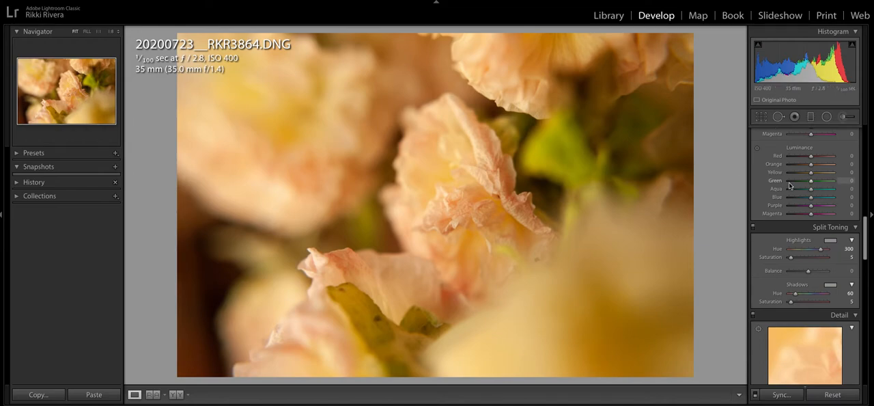
Shape the DNG's RGB point curve into an S, raising the highlights to about 67 / 75 % and lowering the shadows
{"action": "scroll", "coordinate": [796, 181], "scroll_direction": "up", "scroll_amount": 3}
{"action": "scroll", "coordinate": [799, 180], "scroll_direction": "down", "scroll_amount": 10}
{"action": "scroll", "coordinate": [799, 182], "scroll_direction": "up", "scroll_amount": 10}
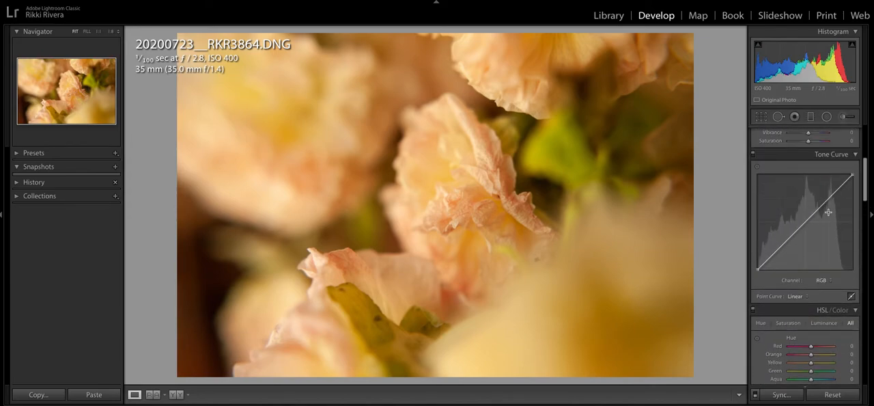
{"action": "left_click", "coordinate": [852, 295]}
{"action": "left_click", "coordinate": [852, 335]}
{"action": "left_click_drag", "start_coordinate": [823, 203], "coordinate": [823, 200]}
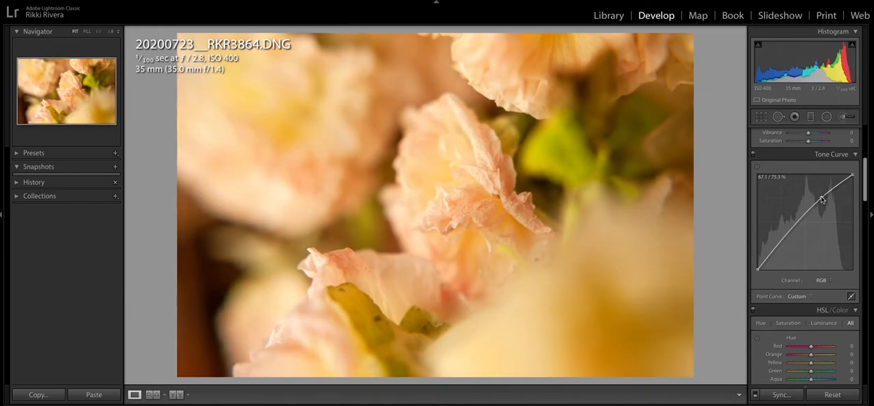
{"action": "left_click_drag", "start_coordinate": [785, 237], "coordinate": [789, 248]}
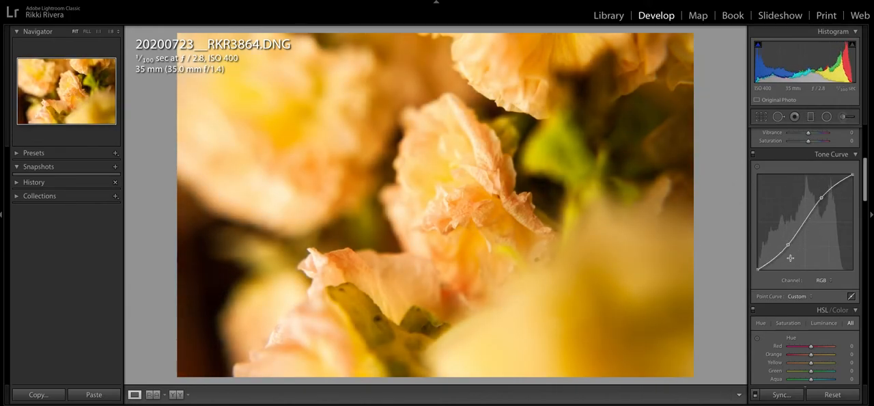
Add a second shadow point to the DNG's curve, lift its black point slightly, and fine-tune the highlight and deep-shadow points
{"action": "left_click", "coordinate": [777, 256]}
{"action": "left_click_drag", "start_coordinate": [757, 269], "coordinate": [759, 264]}
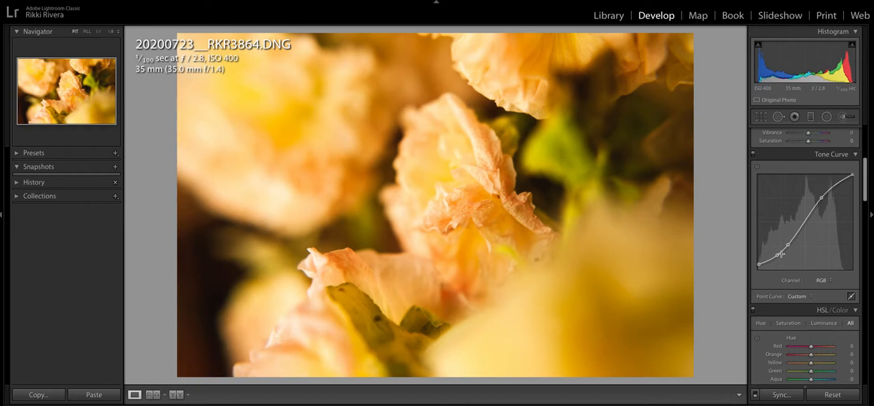
{"action": "left_click_drag", "start_coordinate": [777, 256], "coordinate": [776, 255]}
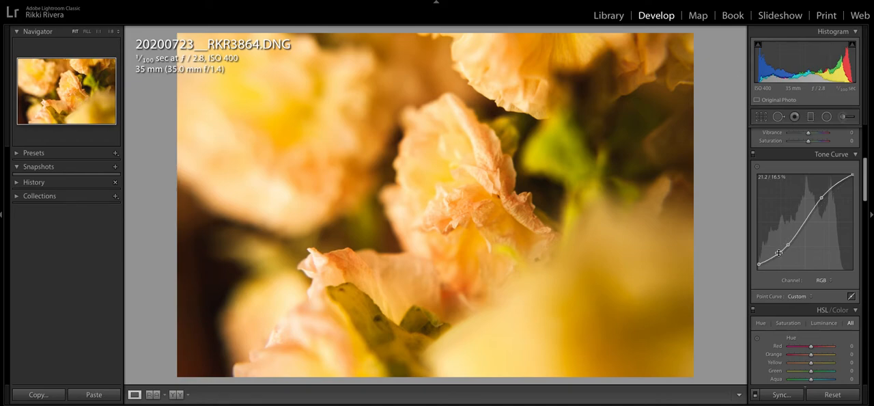
{"action": "left_click_drag", "start_coordinate": [822, 199], "coordinate": [822, 197]}
{"action": "left_click_drag", "start_coordinate": [778, 254], "coordinate": [774, 255]}
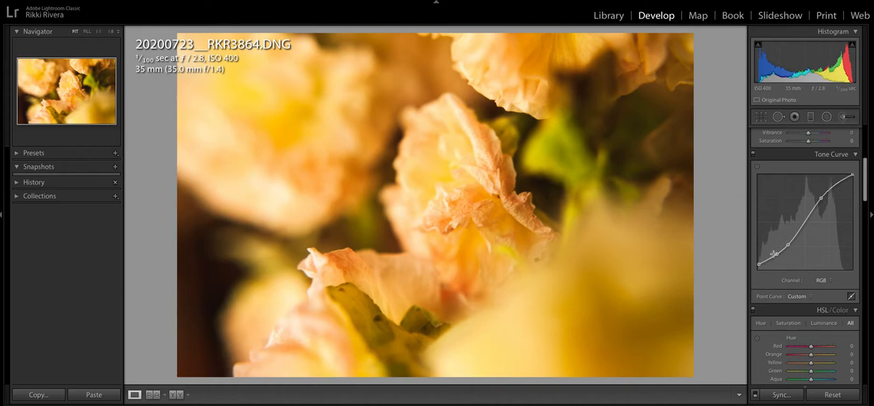
Build a similar S-shaped RGB point curve on the JPG with one raised highlight point and two lowered shadow points
{"action": "key", "text": "Right"}
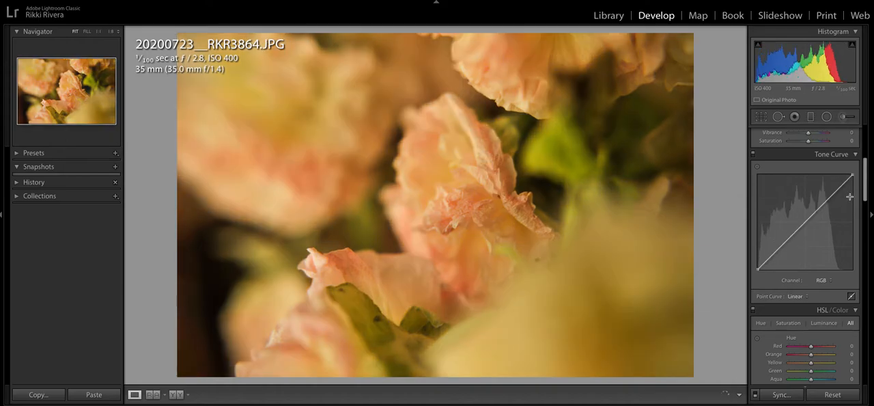
{"action": "left_click_drag", "start_coordinate": [825, 202], "coordinate": [824, 198]}
{"action": "left_click_drag", "start_coordinate": [780, 236], "coordinate": [787, 247]}
{"action": "left_click", "coordinate": [776, 256]}
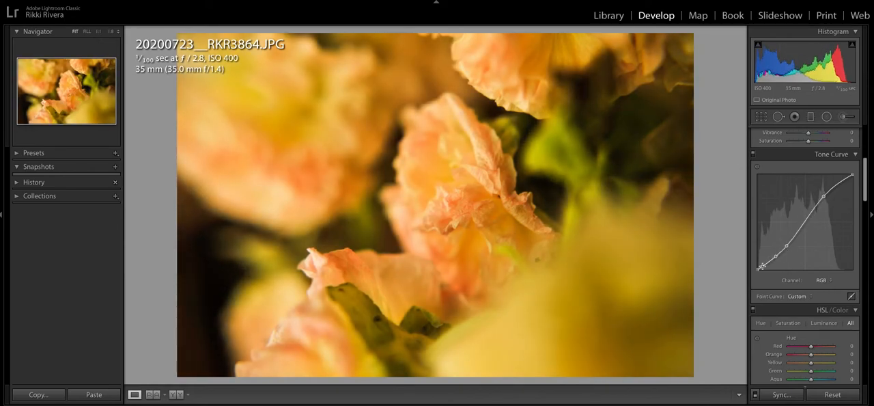
Lift the JPG curve's black point slightly, undo the stray curve change, and readjust the lower shadow points
{"action": "left_click_drag", "start_coordinate": [758, 270], "coordinate": [777, 259]}
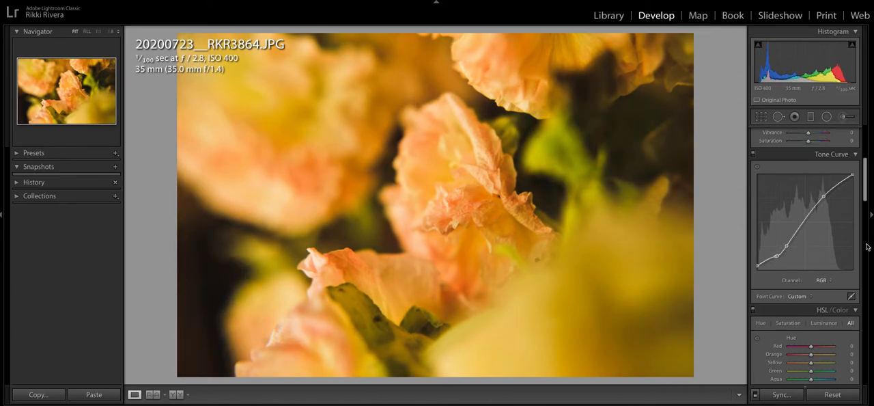
{"action": "key", "text": "ctrl+z"}
{"action": "left_click_drag", "start_coordinate": [776, 258], "coordinate": [787, 245]}
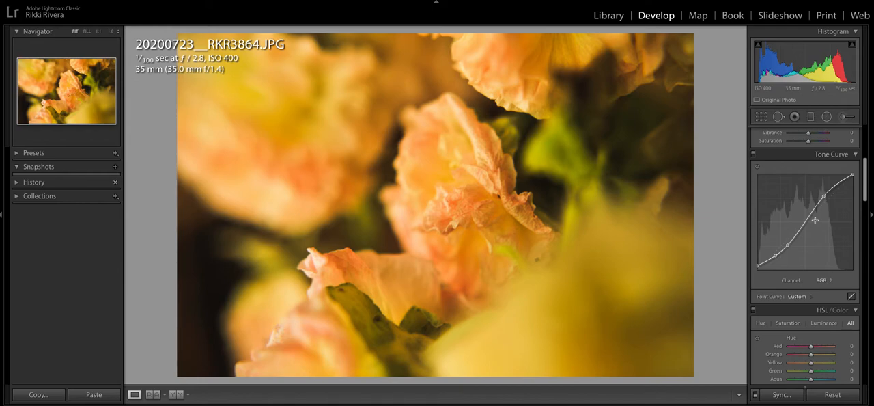
Apply the DNG's develop settings, including its tone curve, to the JPG and compare the two versions
{"action": "scroll", "coordinate": [823, 266], "scroll_direction": "down", "scroll_amount": 1}
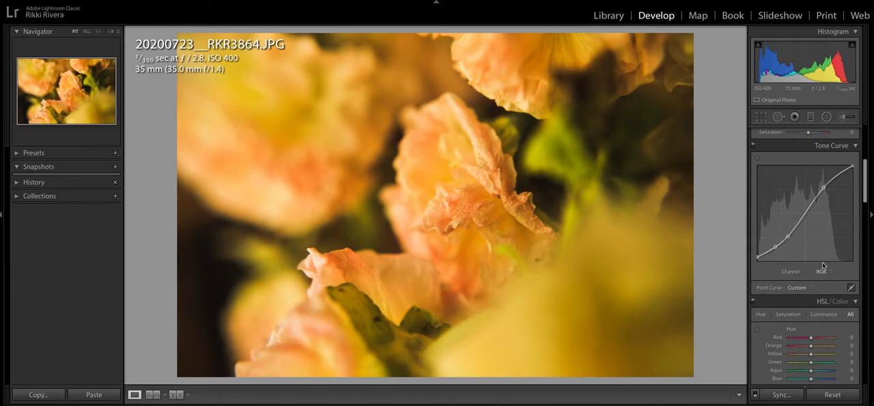
{"action": "key", "text": "Left"}
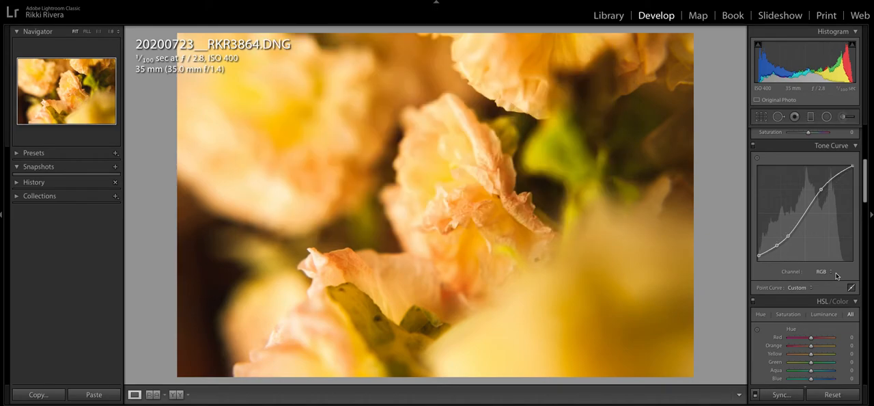
{"action": "key", "text": "Right"}
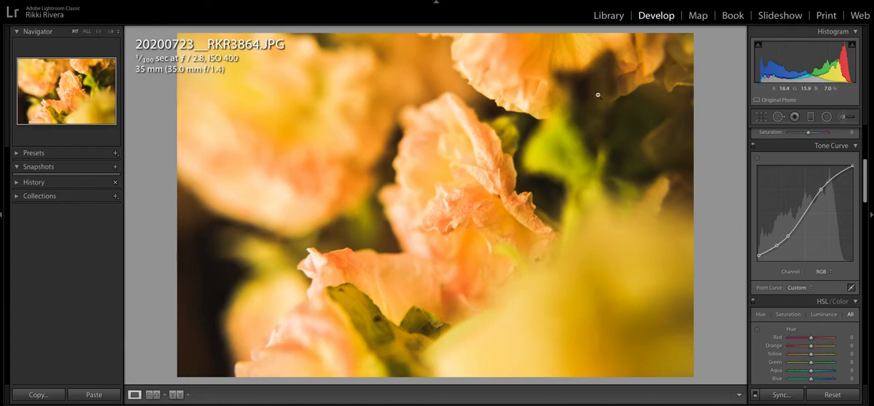
{"action": "key", "text": "Left"}
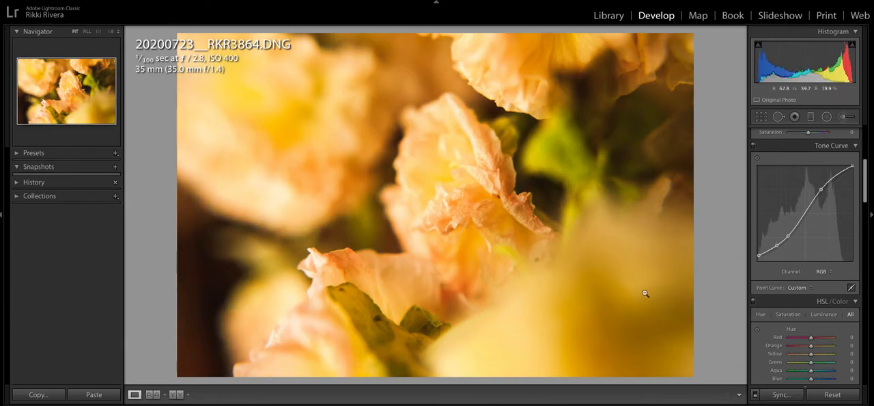
Cool the white balance by setting Temp to 4,480 on the DNG and -20 on the JPG
{"action": "scroll", "coordinate": [806, 228], "scroll_direction": "up", "scroll_amount": 5}
{"action": "left_click_drag", "start_coordinate": [801, 192], "coordinate": [806, 194]}
{"action": "key", "text": "Right"}
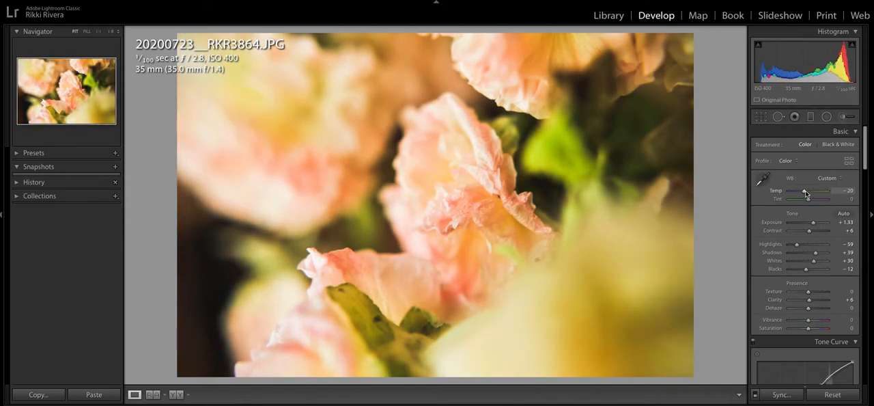
Set the DNG's white balance to Temp 4,393 and Tint -7
{"action": "key", "text": "Left"}
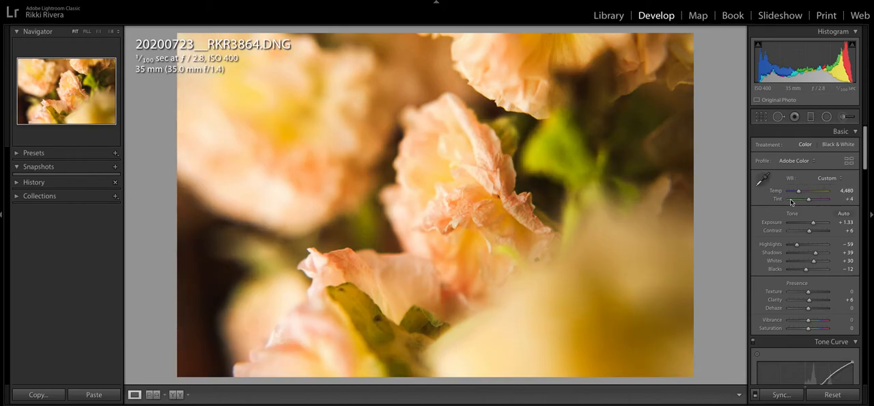
{"action": "left_click_drag", "start_coordinate": [800, 191], "coordinate": [799, 192]}
{"action": "left_click", "coordinate": [851, 192]}
{"action": "key", "text": "Tab"}
{"action": "mouse_move", "coordinate": [809, 199]}
{"action": "left_mouse_down"}
{"action": "mouse_move", "coordinate": [796, 202]}
{"action": "mouse_move", "coordinate": [809, 201]}
{"action": "left_mouse_up"}
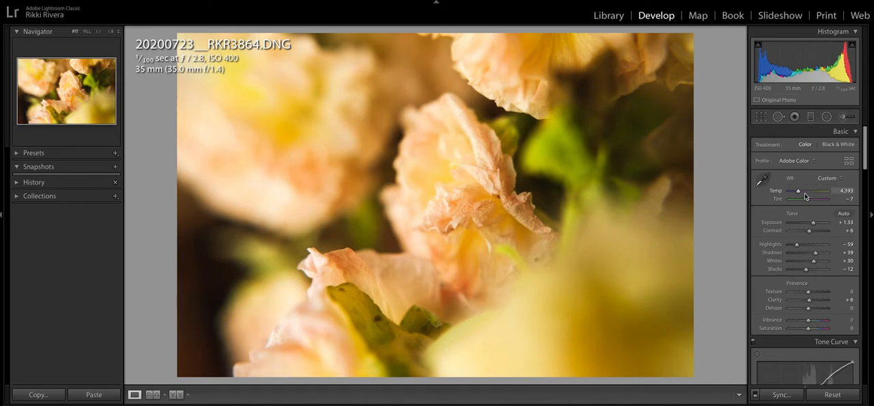
Set the JPG's white balance to Temp -11 and Tint -19 to match the DNG's colors
{"action": "key", "text": "Right"}
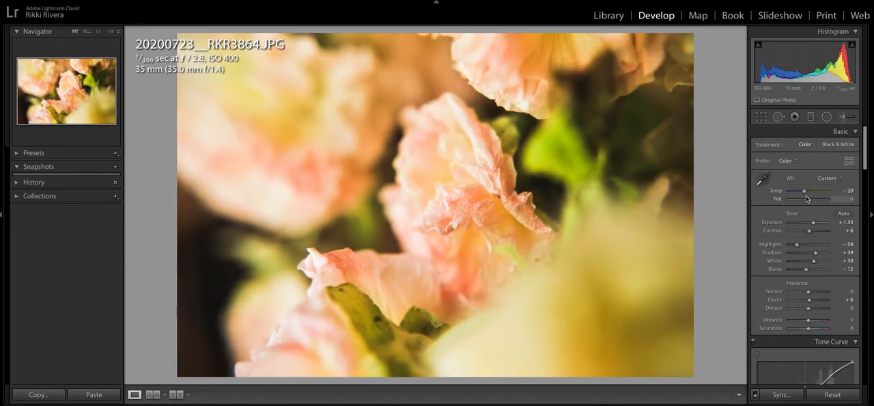
{"action": "mouse_move", "coordinate": [800, 193]}
{"action": "left_mouse_down"}
{"action": "mouse_move", "coordinate": [811, 194]}
{"action": "mouse_move", "coordinate": [803, 194]}
{"action": "left_mouse_up"}
{"action": "left_click_drag", "start_coordinate": [809, 201], "coordinate": [811, 201]}
Copy the DNG's develop settings and paste them onto the JPG
{"action": "key", "text": "Right"}
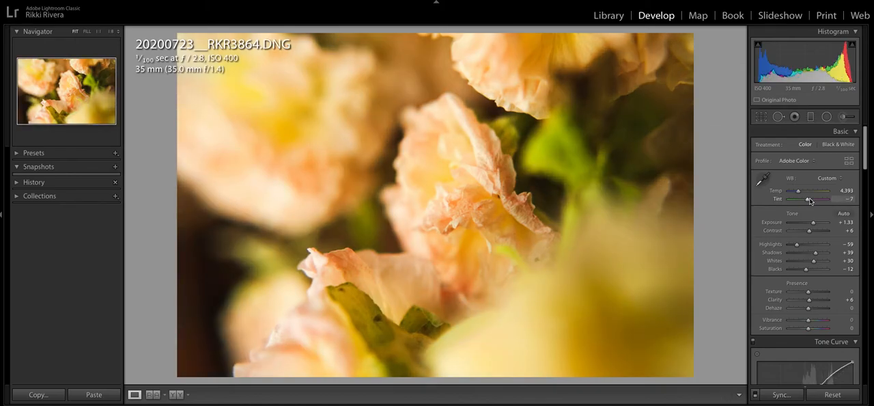
{"action": "key", "text": "ctrl+shift+c"}
{"action": "key", "text": "Return"}
{"action": "key", "text": "Left"}
{"action": "key", "text": "ctrl+shift+v"}
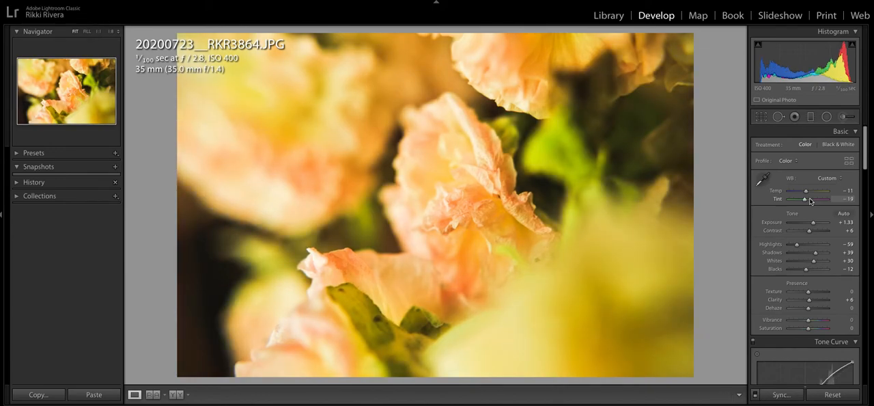
Alternate between the DNG and JPG to compare them, and raise the DNG's Exposure to +1.45
{"action": "key", "text": "Right"}
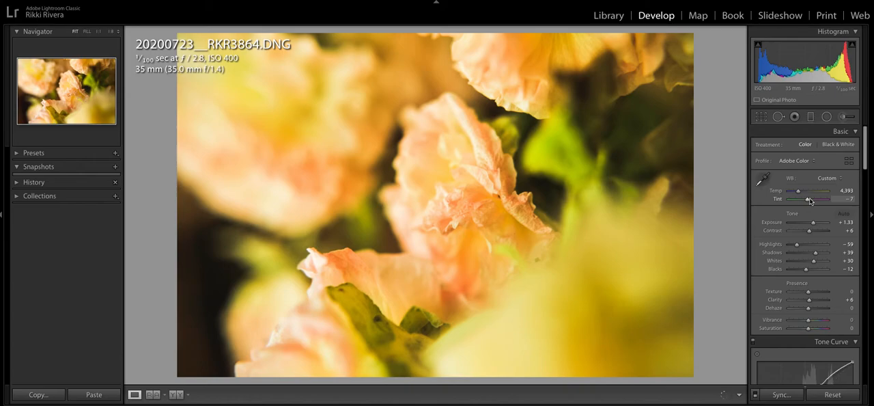
{"action": "key", "text": "Left"}
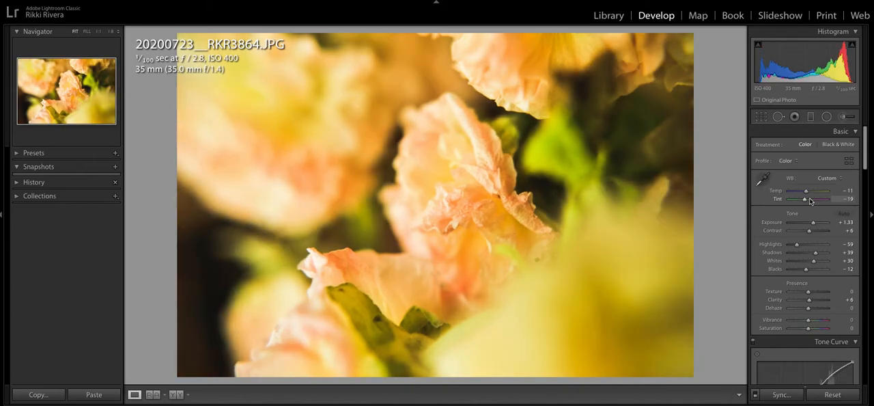
{"action": "key", "text": "Right"}
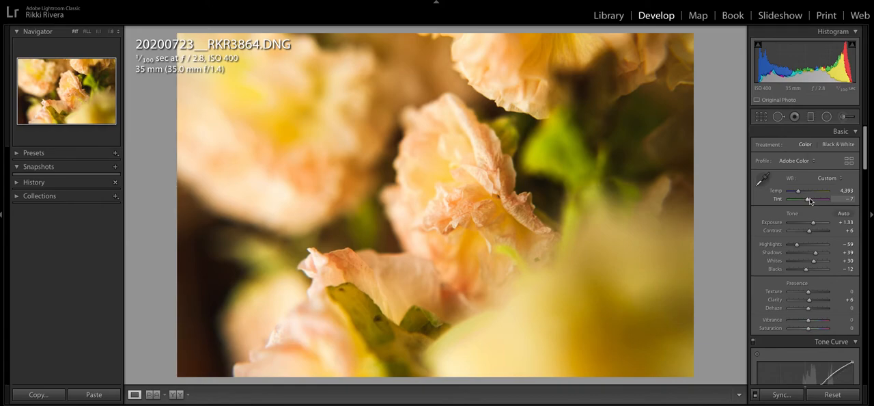
{"action": "left_click_drag", "start_coordinate": [814, 223], "coordinate": [815, 223]}
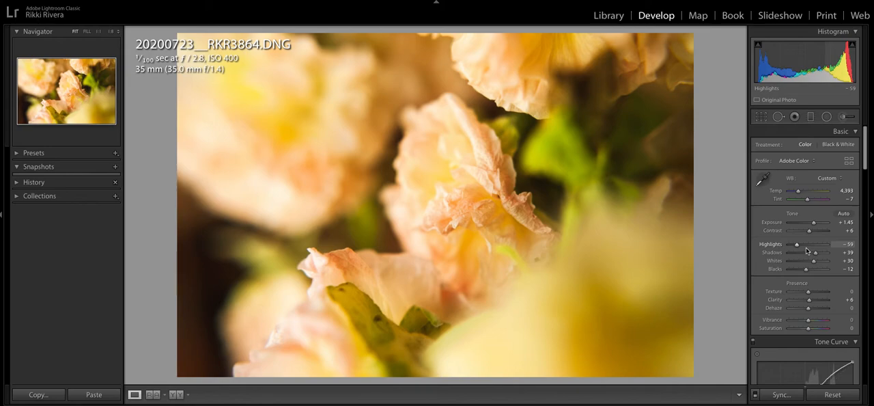
Lower the DNG's Temp to 4,346, then copy its develop settings and paste them onto the JPG
{"action": "left_click_drag", "start_coordinate": [800, 194], "coordinate": [799, 195]}
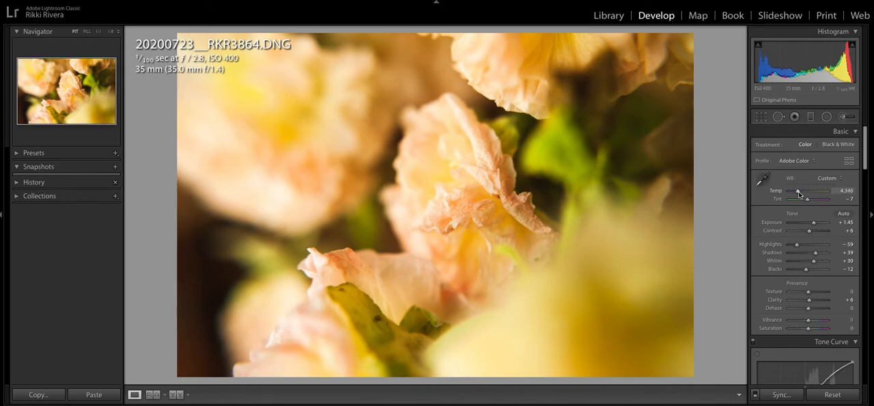
{"action": "key", "text": "Right"}
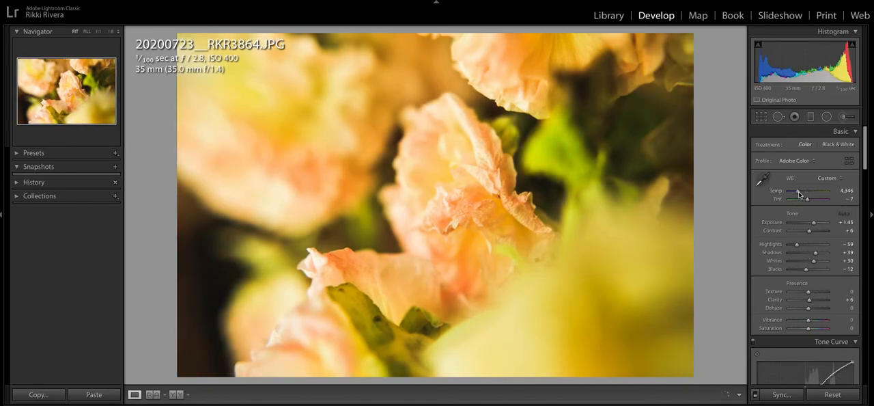
{"action": "key", "text": "Left"}
{"action": "key", "text": "ctrl+shift+c"}
{"action": "key", "text": "Return"}
{"action": "key", "text": "Right"}
{"action": "key", "text": "ctrl+shift+v"}
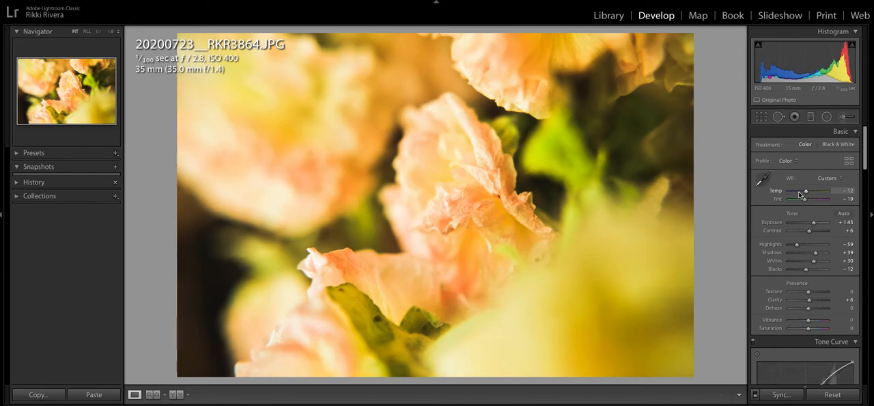
Set the JPG's Blacks to -2, Whites to +12 and Tint to -11 to bring it closer to the DNG
{"action": "left_click_drag", "start_coordinate": [807, 269], "coordinate": [810, 260]}
{"action": "left_click", "coordinate": [808, 200]}
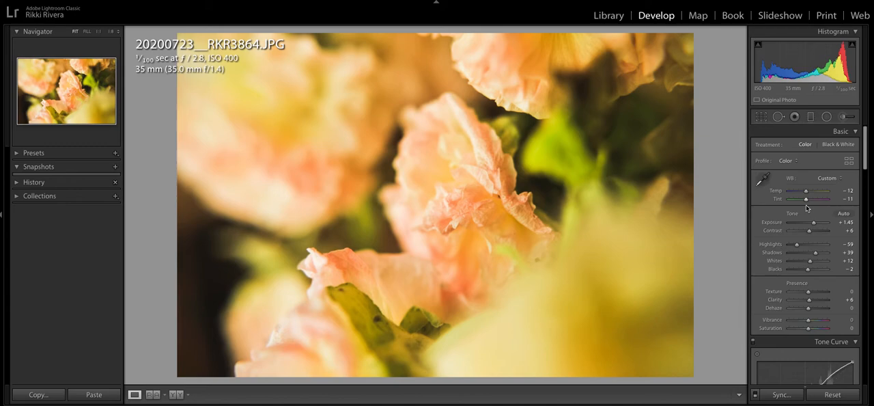
Reduce the DNG's HSL saturation to -13 for Yellow and -7 for Green
{"action": "key", "text": "Left"}
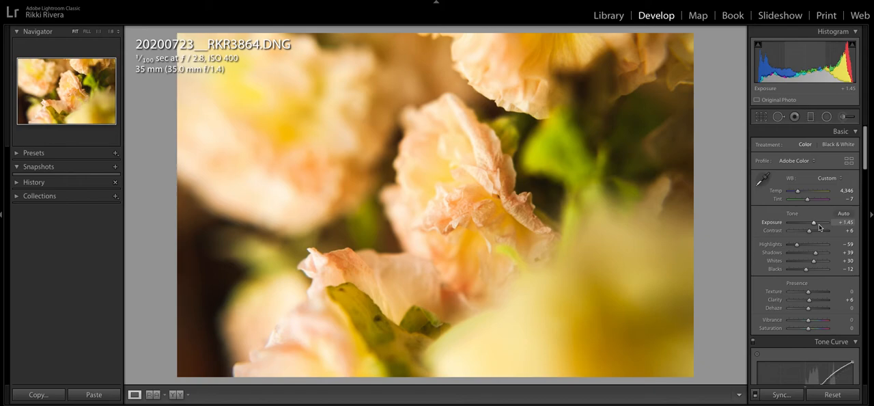
{"action": "scroll", "coordinate": [822, 227], "scroll_direction": "down", "scroll_amount": 10}
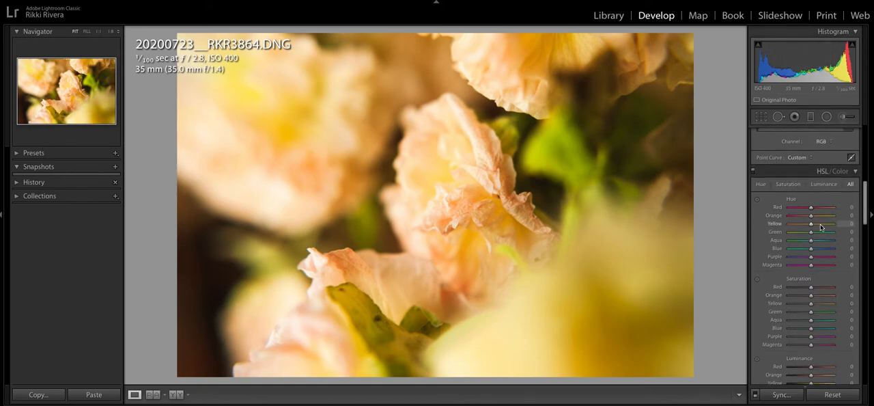
{"action": "left_click_drag", "start_coordinate": [812, 247], "coordinate": [809, 257]}
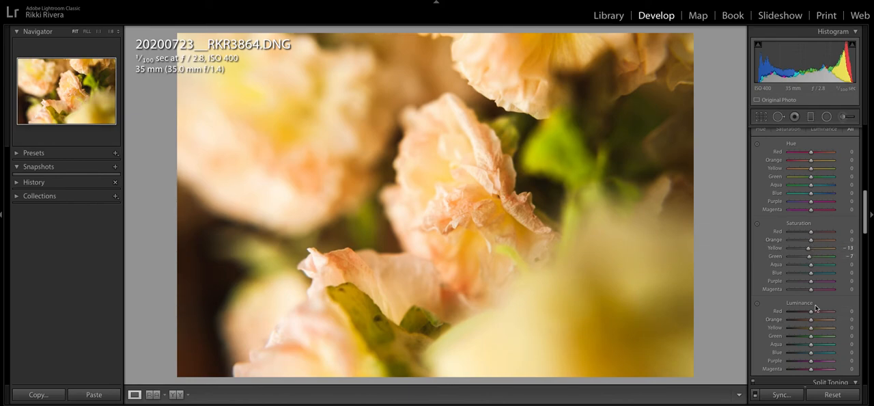
Check the DNG's HSL values and give the JPG the same saturation: Yellow -13 and Green -7
{"action": "key", "text": "Right"}
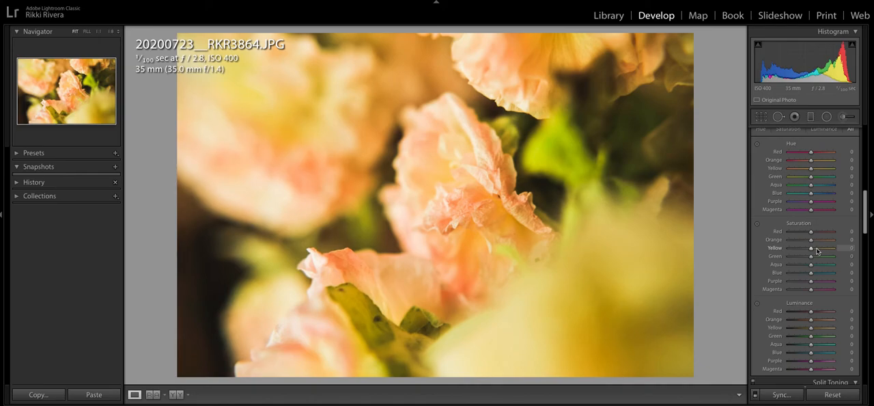
{"action": "key", "text": "Left"}
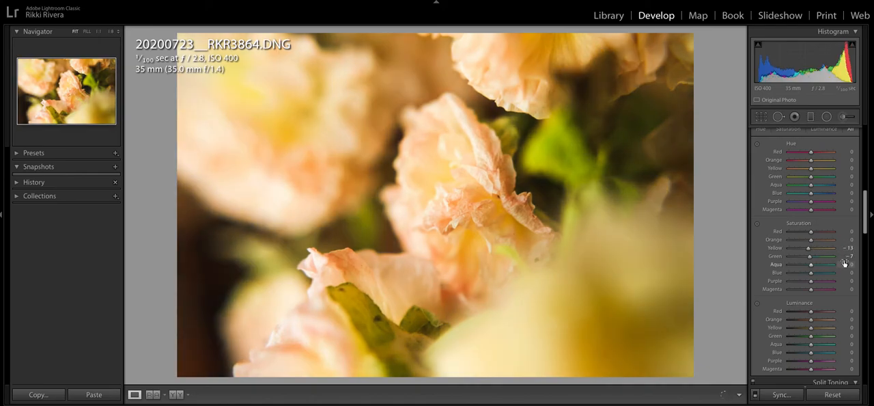
{"action": "key", "text": "Right"}
{"action": "left_click_drag", "start_coordinate": [813, 251], "coordinate": [813, 260]}
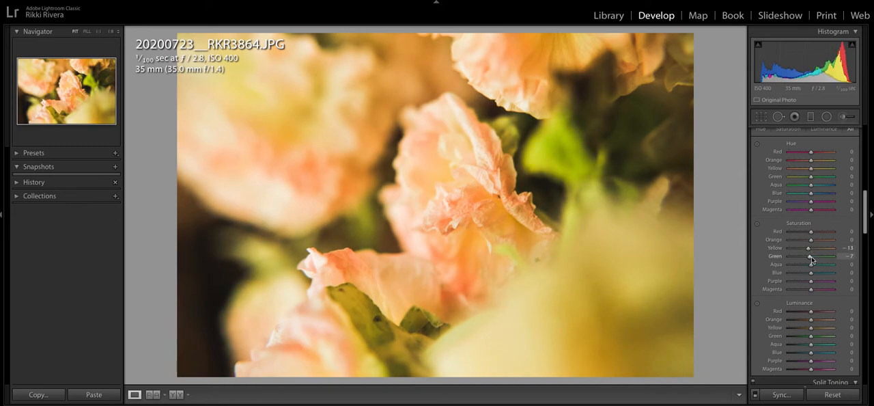
Alternate between the DNG and JPG edits, then show both photos side by side in Compare view
{"action": "key", "text": "Left"}
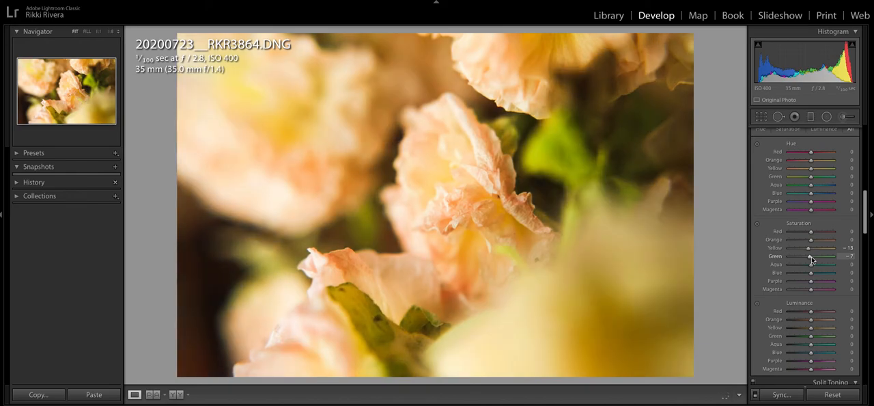
{"action": "key", "text": "Right"}
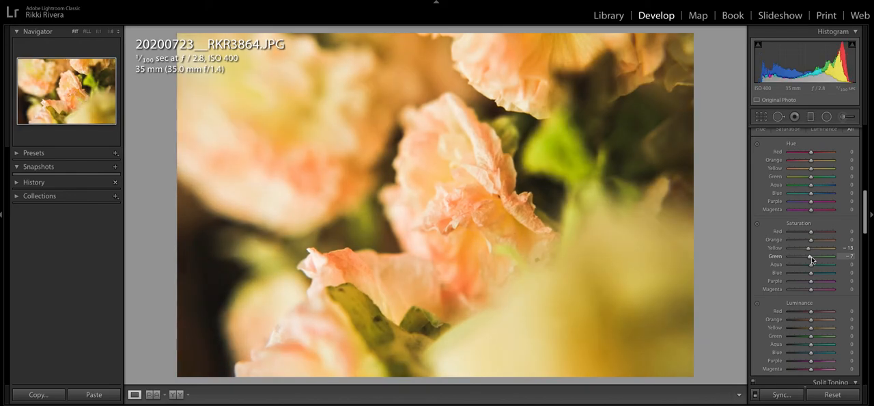
{"action": "key", "text": "Left"}
{"action": "key", "text": "Right"}
{"action": "key", "text": "Left"}
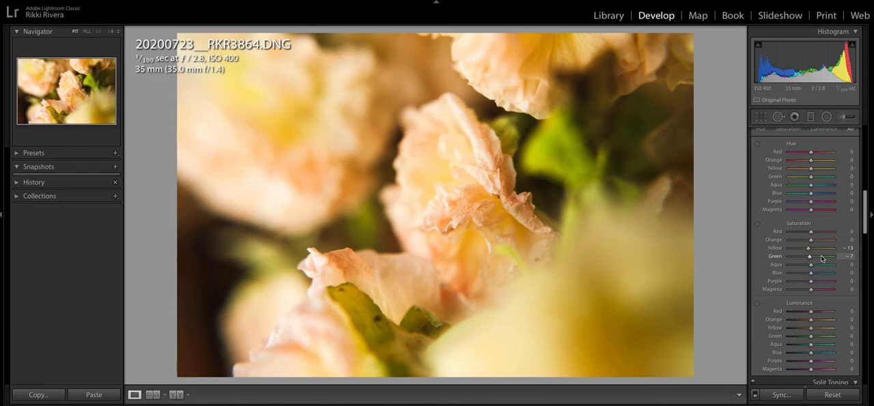
{"action": "key", "text": "c"}
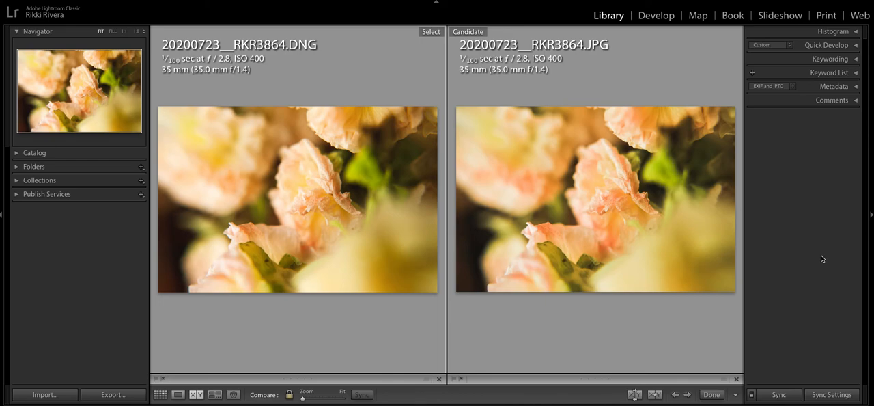